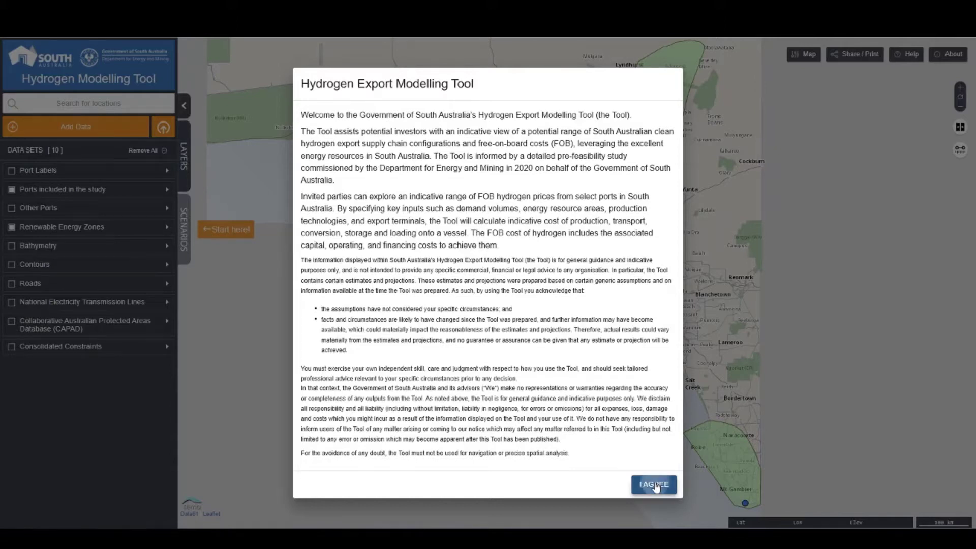
Step: Accept the usage disclaimer, then skim the getting-started help guide and close it
left_click(655, 485)
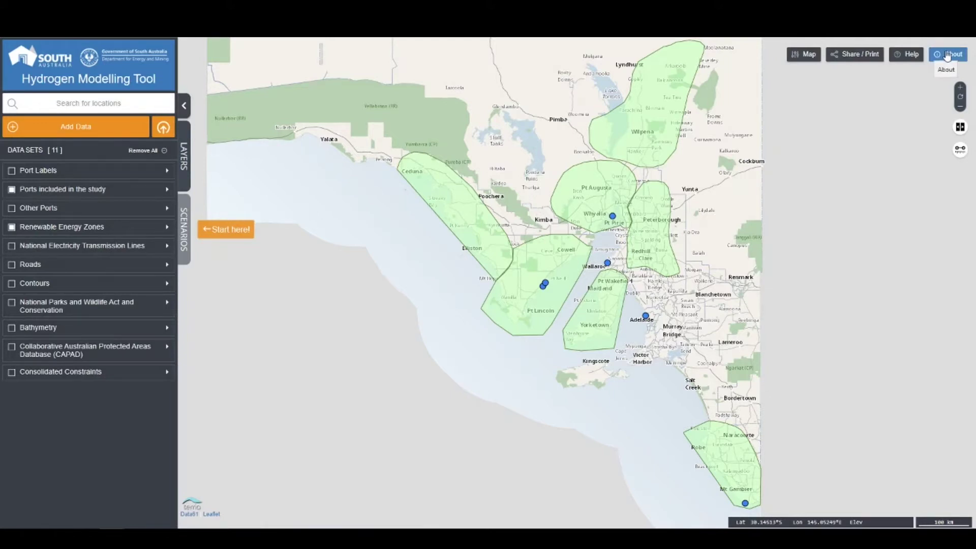
left_click(913, 55)
scroll(508, 247, "down", 10)
scroll(508, 247, "up", 10)
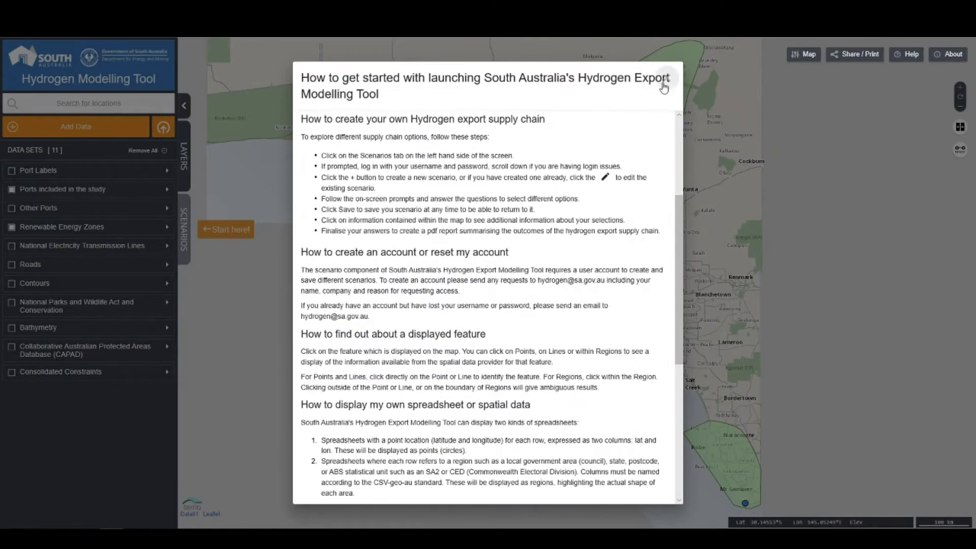
left_click(666, 77)
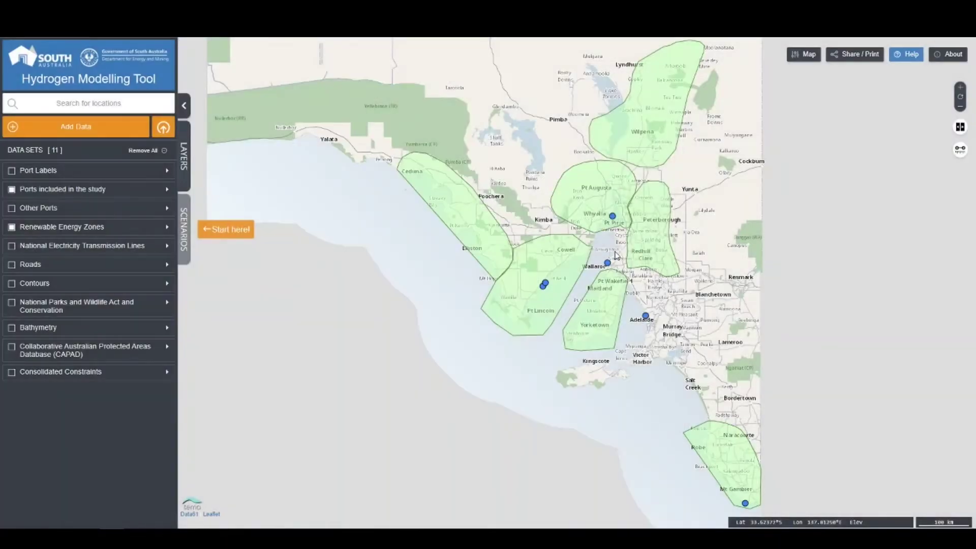
Step: Zoom the map to 50 km scale over Spencer Gulf, showing then hiding the Roads layer
scroll(714, 257, "up", 2)
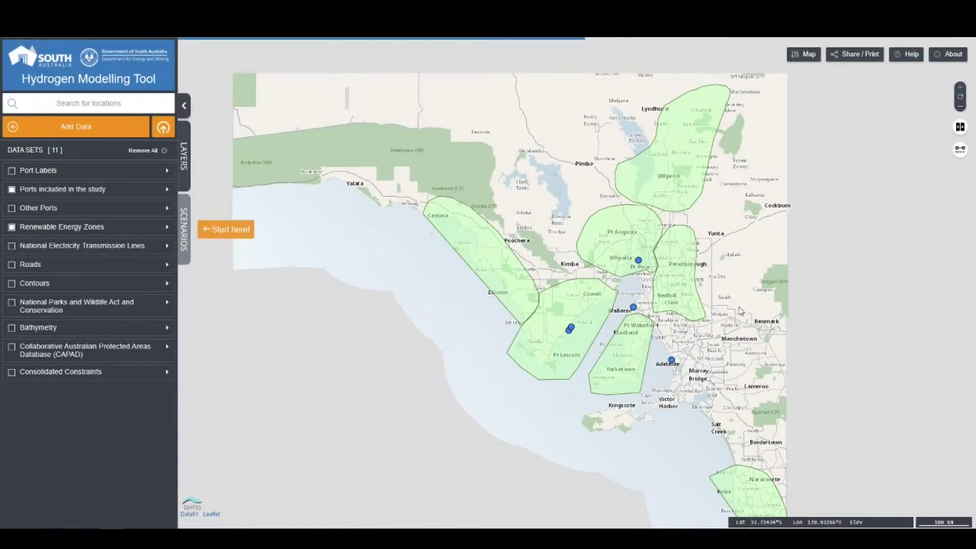
scroll(659, 333, "up", 2)
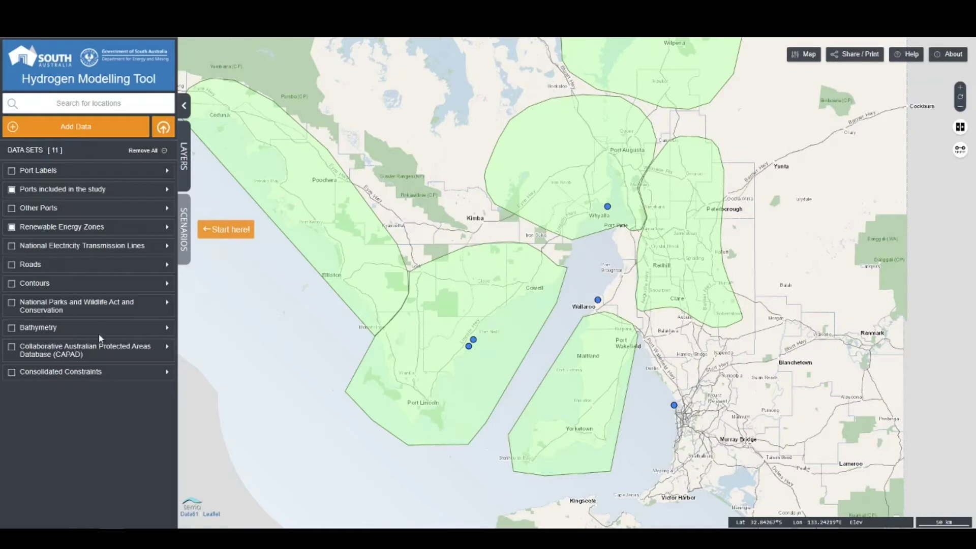
left_click(12, 267)
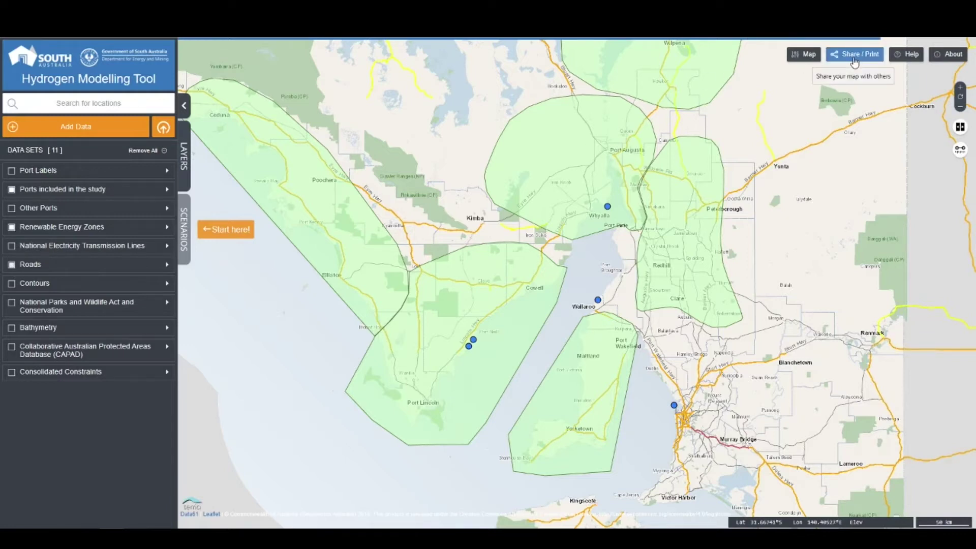
left_click(12, 267)
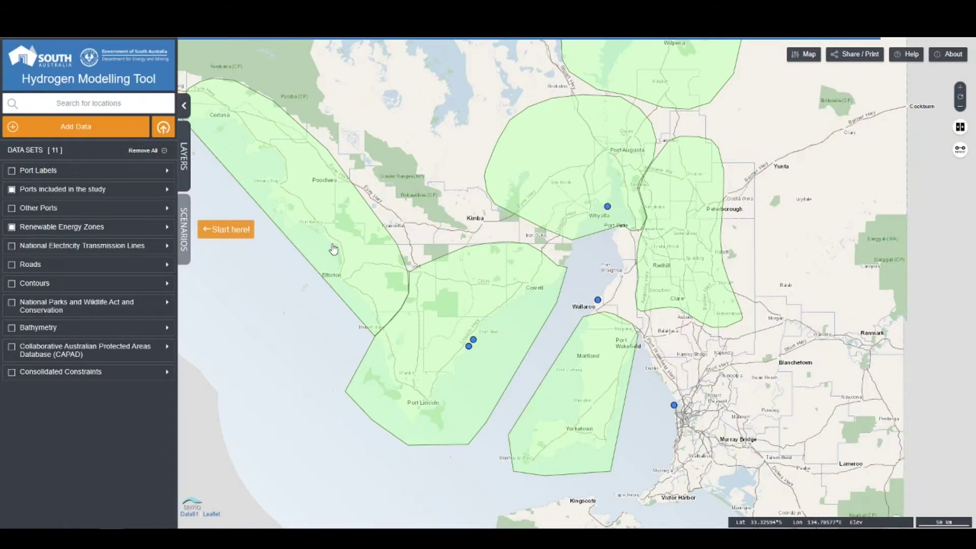
Step: Log in to the Scenarios section with the account username and password
left_click(187, 244)
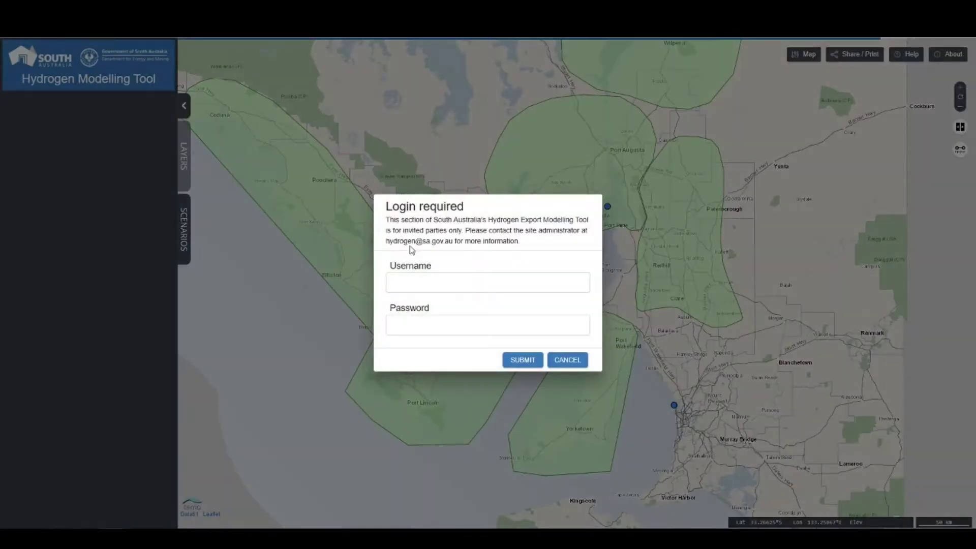
left_click(499, 277)
type("jon")
key("Tab")
type("********")
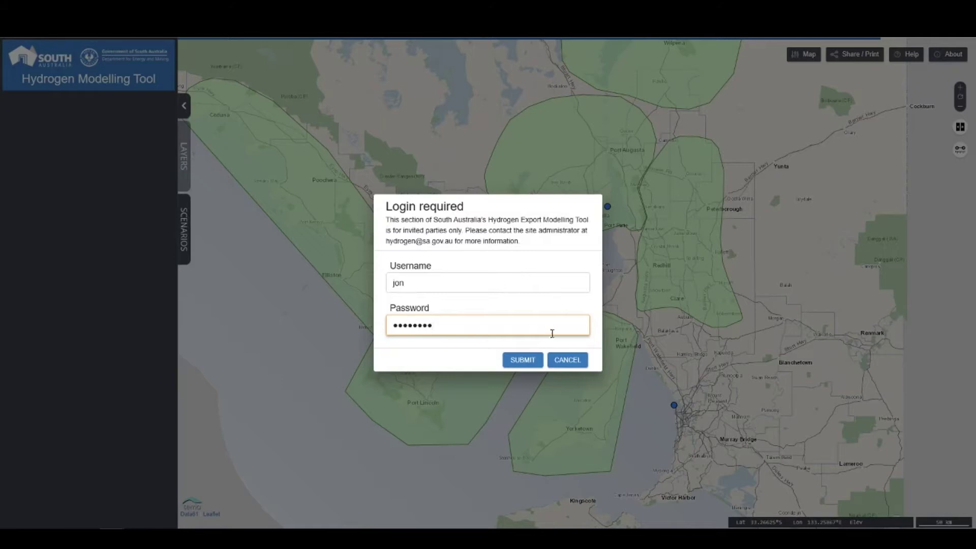
left_click(524, 362)
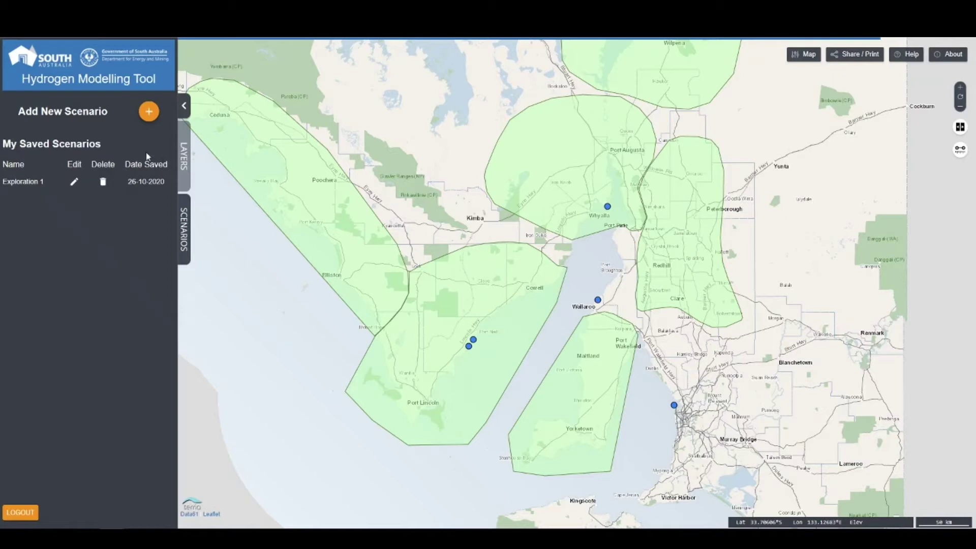
Step: Add a new scenario named 'Hydrogen export' with description 'SA export' and save it
left_click(149, 113)
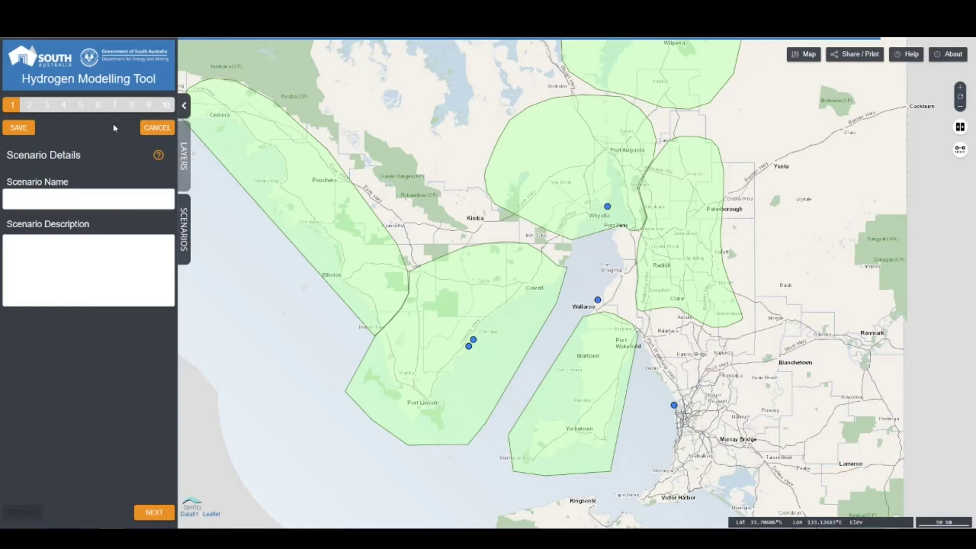
mouse_move(159, 158)
left_click(74, 192)
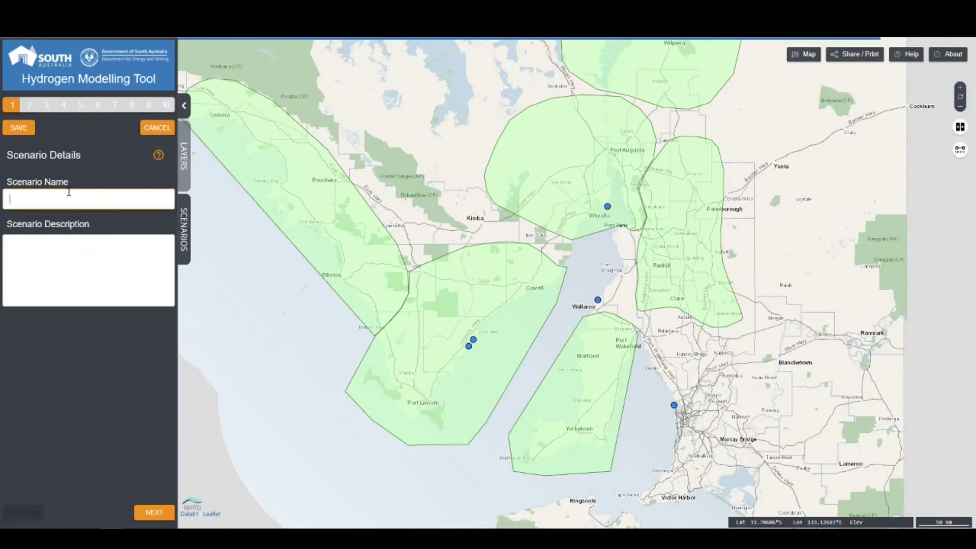
type("Hydrogen export")
key("Tab")
type("SA export")
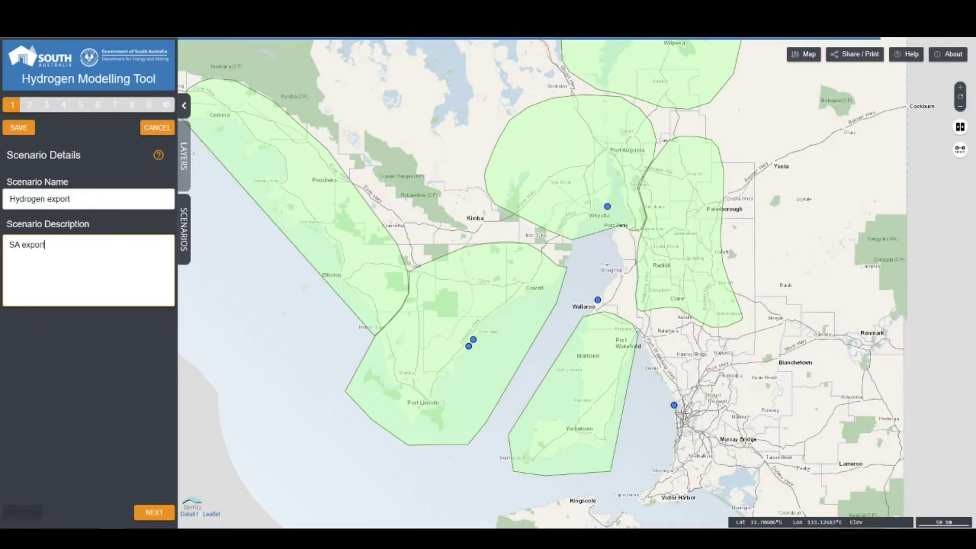
left_click(21, 129)
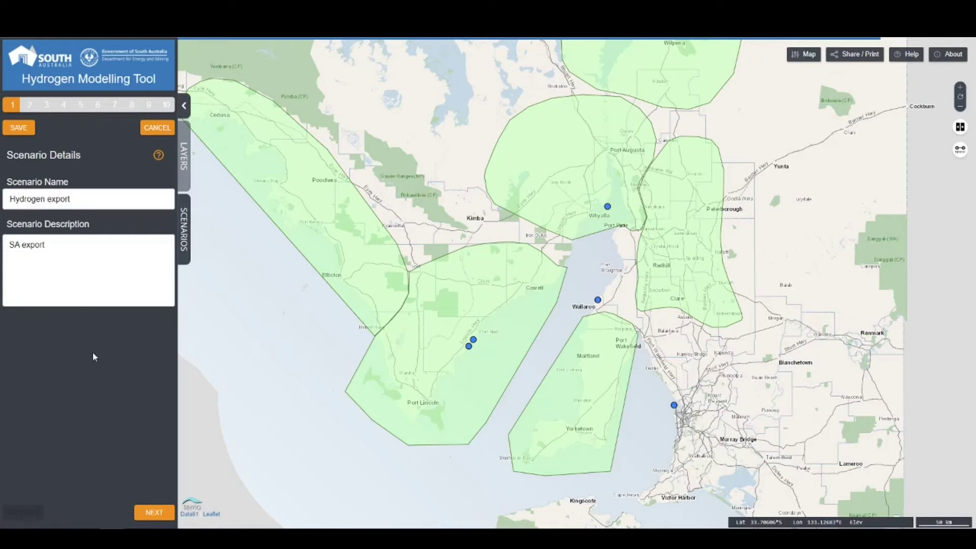
Step: On the Export Form step, choose 2030 as the delivery date and LH₂ as the export form
left_click(156, 513)
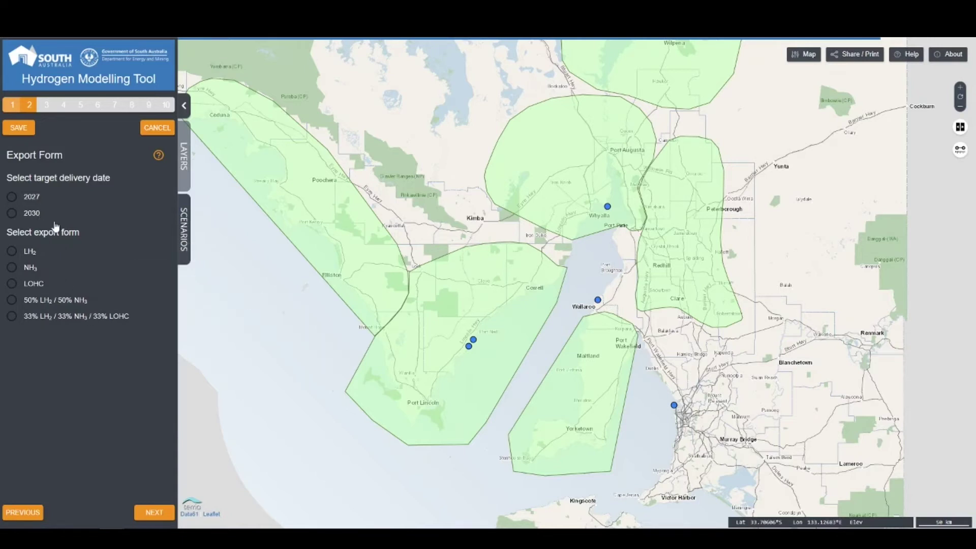
mouse_move(159, 158)
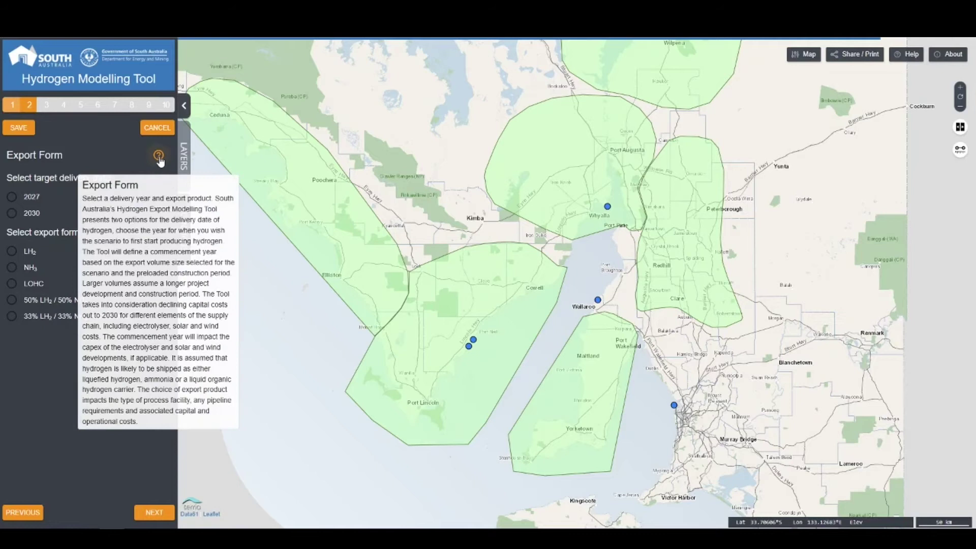
left_click(31, 214)
left_click(26, 255)
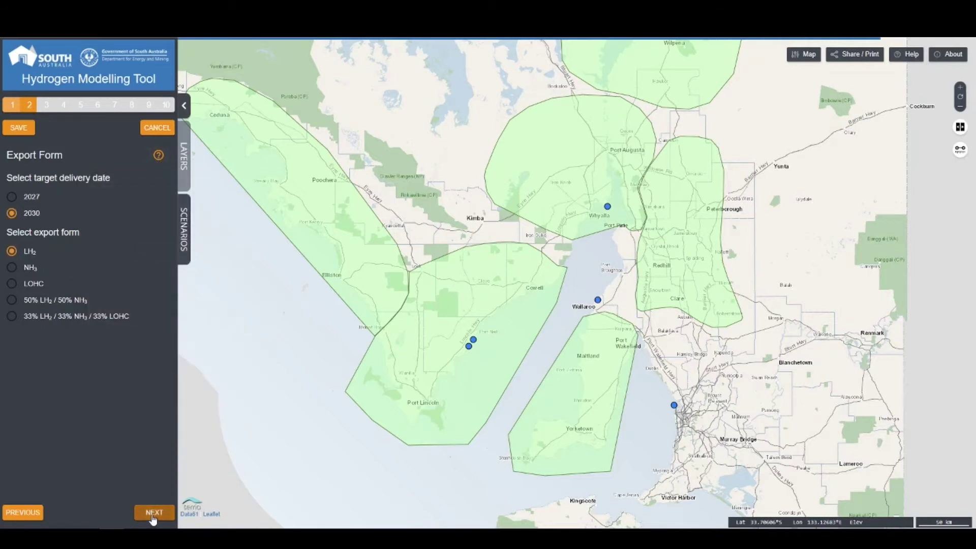
left_click(152, 515)
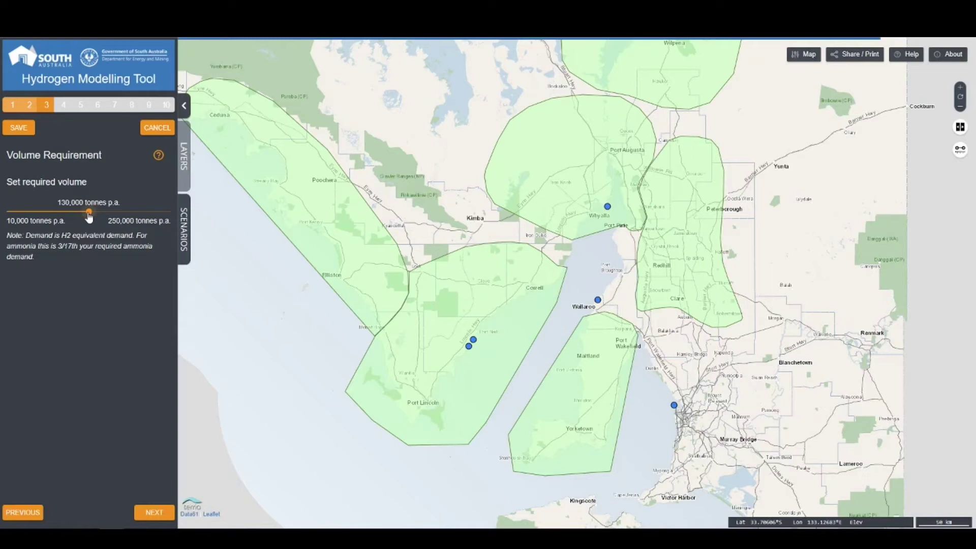
Step: Set the required volume slider to 170,000 tonnes p.a. and continue to Hydrogen Source
left_click_drag(89, 216, 27, 217)
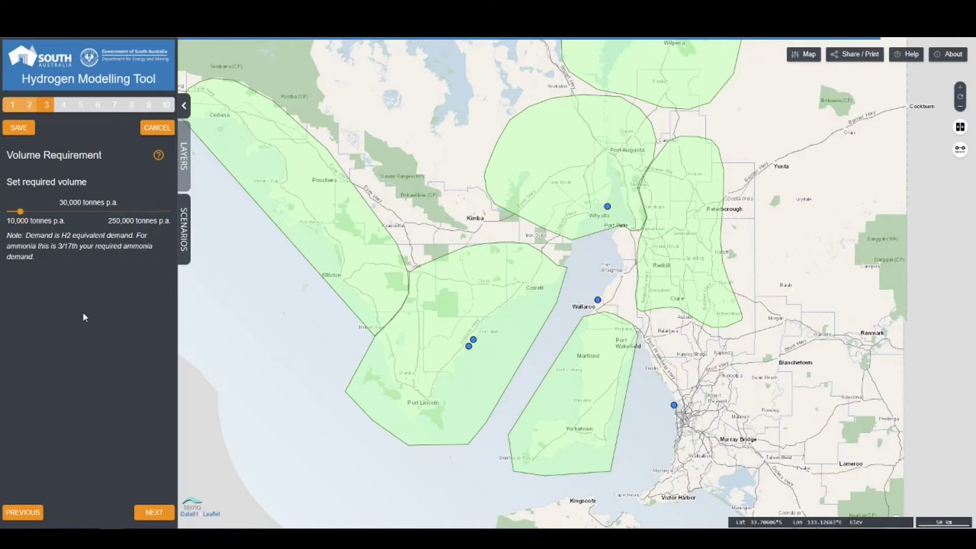
left_click_drag(20, 212, 47, 212)
left_click(161, 514)
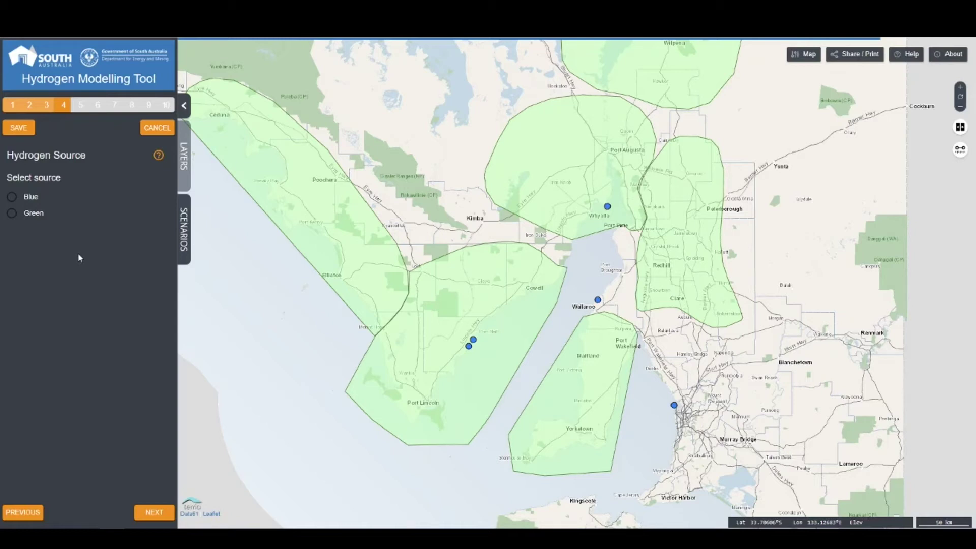
Step: Try blue hydrogen at an 8 $/GJ gas price, then settle on green hydrogen
mouse_move(41, 203)
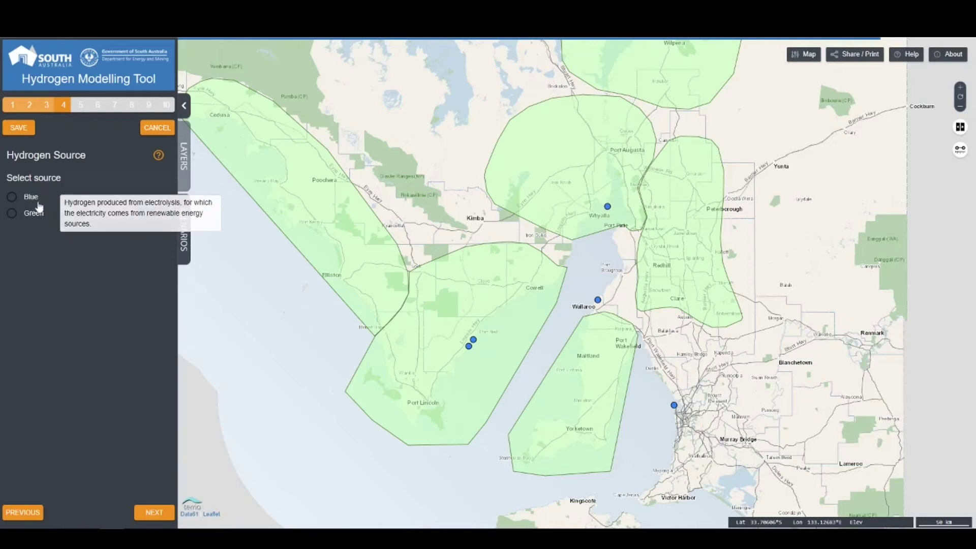
left_click(32, 203)
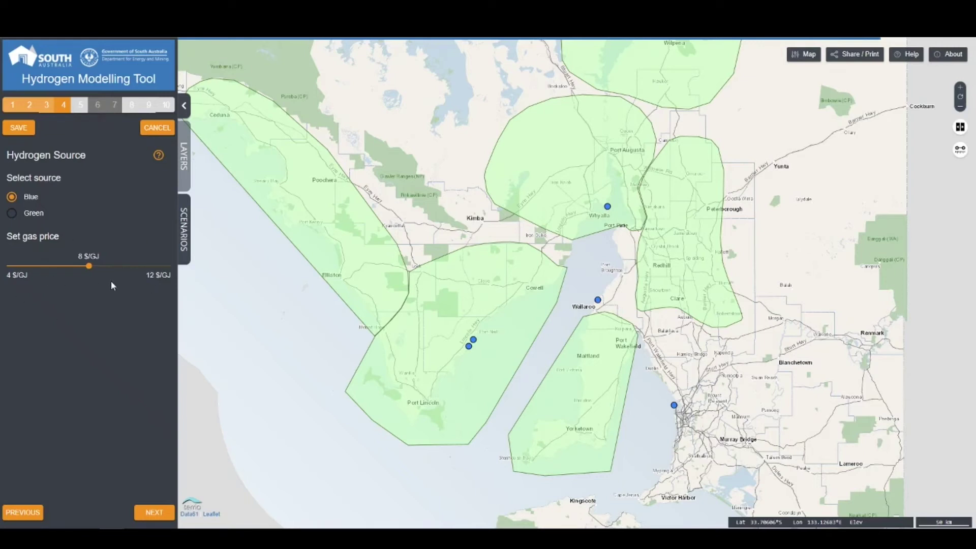
mouse_move(89, 266)
left_mouse_down()
mouse_move(30, 266)
mouse_move(147, 267)
mouse_move(80, 267)
left_mouse_up()
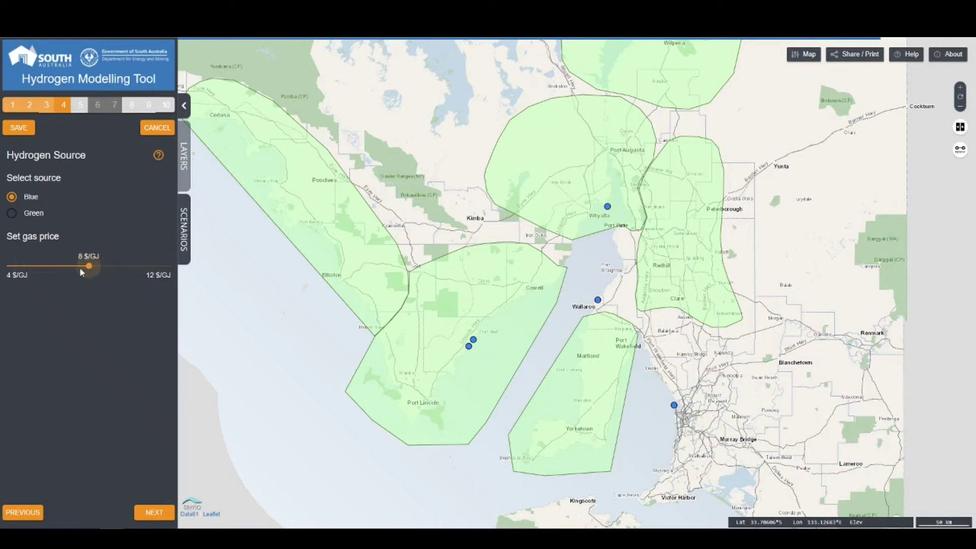
left_click(39, 217)
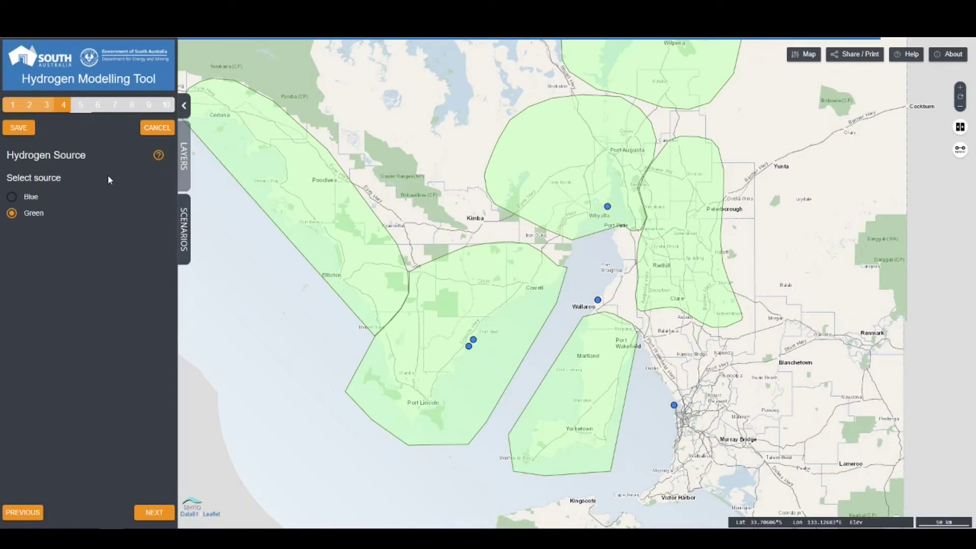
left_click(155, 511)
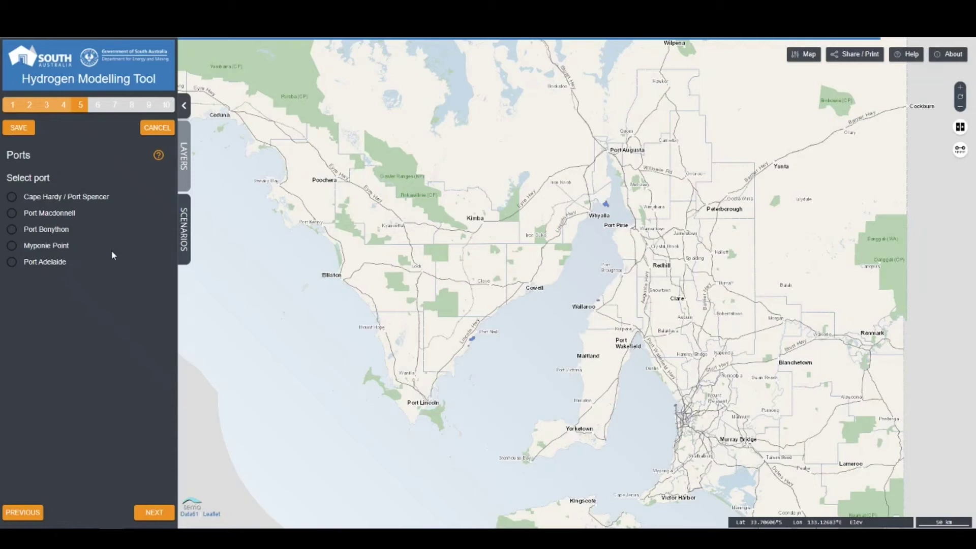
Step: Select Port Bonython as the export port, after briefly picking Myponie Point
mouse_move(94, 202)
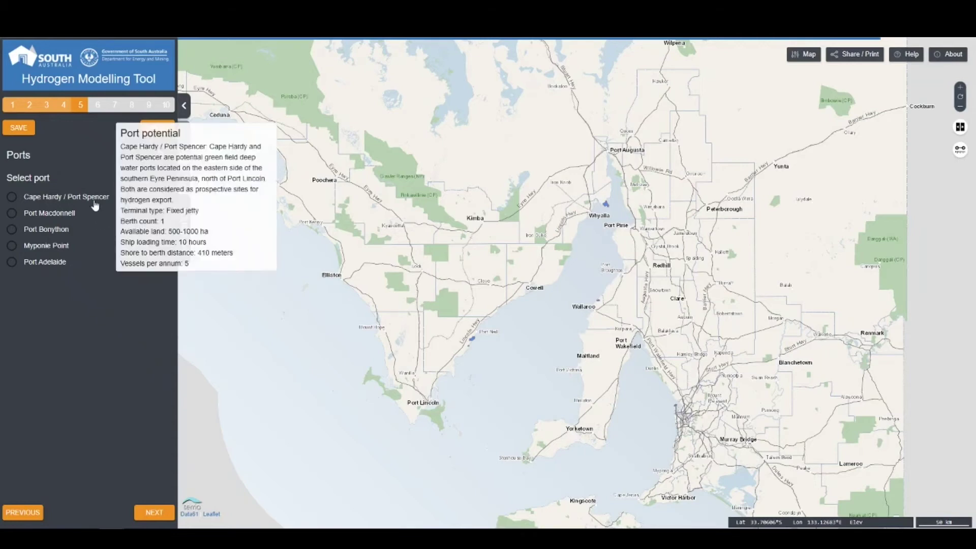
mouse_move(76, 219)
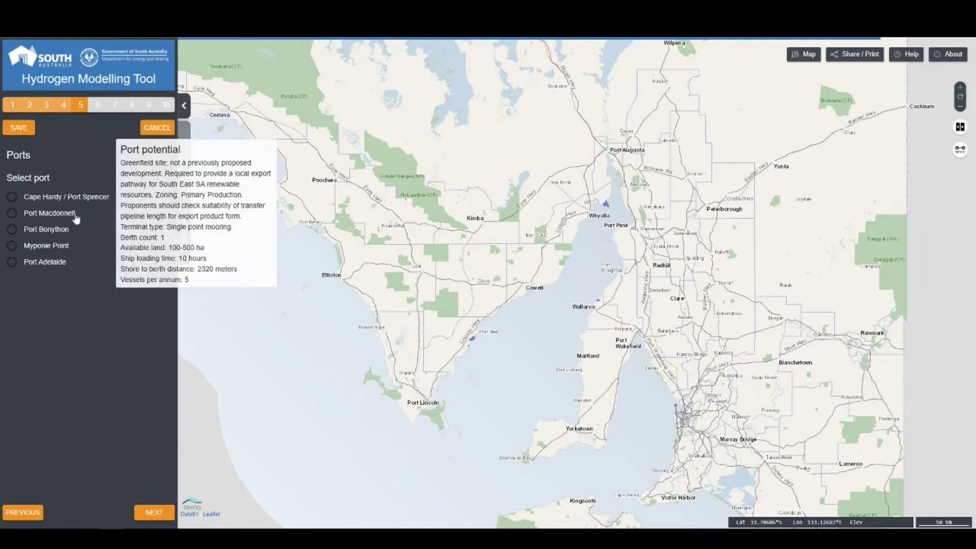
left_click(68, 247)
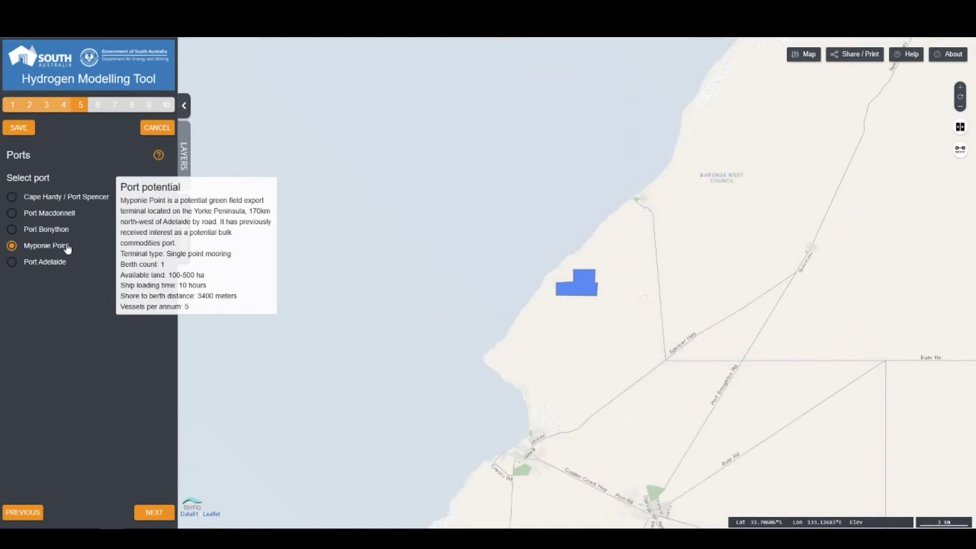
left_click(63, 230)
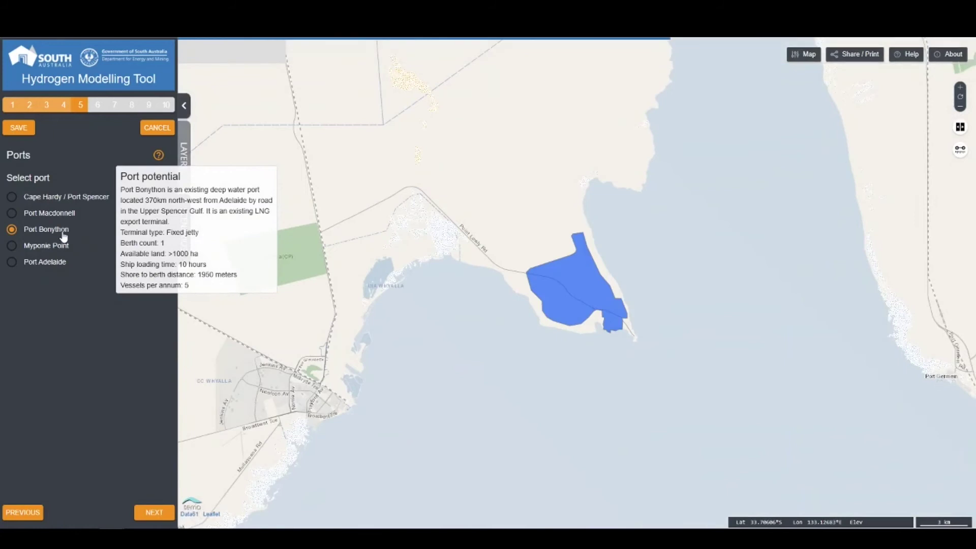
left_click(153, 514)
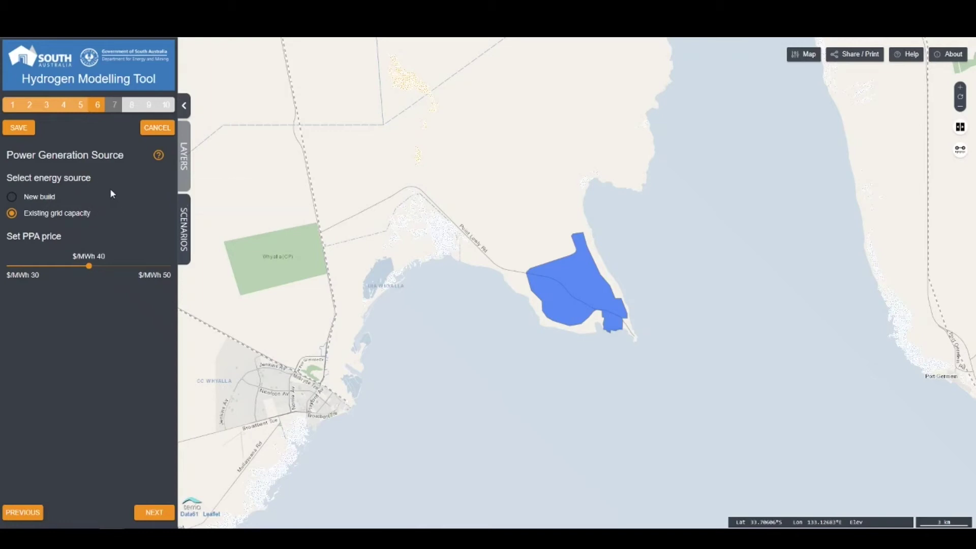
Step: Try a 35 $/MWh PPA price, then switch the energy source to New build
mouse_move(63, 201)
mouse_move(89, 219)
left_click_drag(90, 266, 49, 269)
left_click(45, 198)
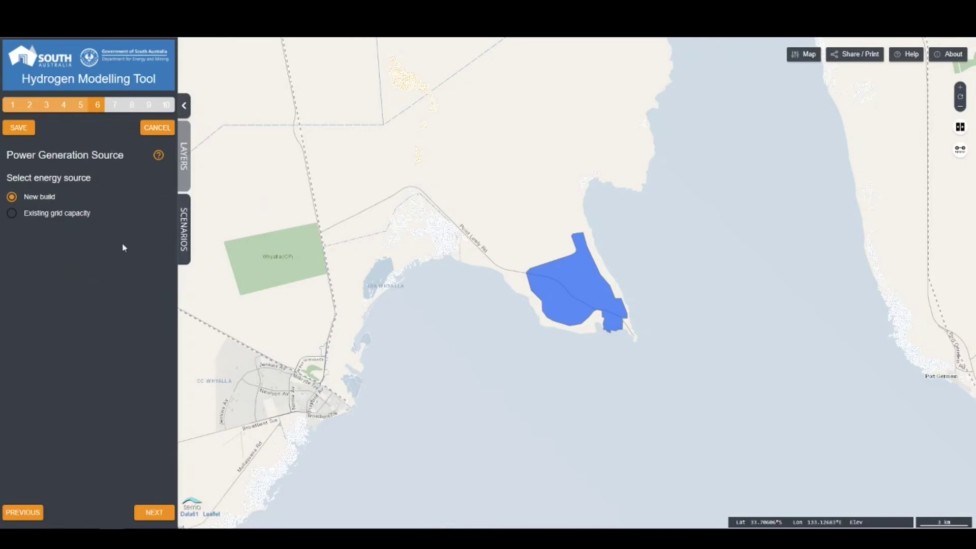
left_click(151, 512)
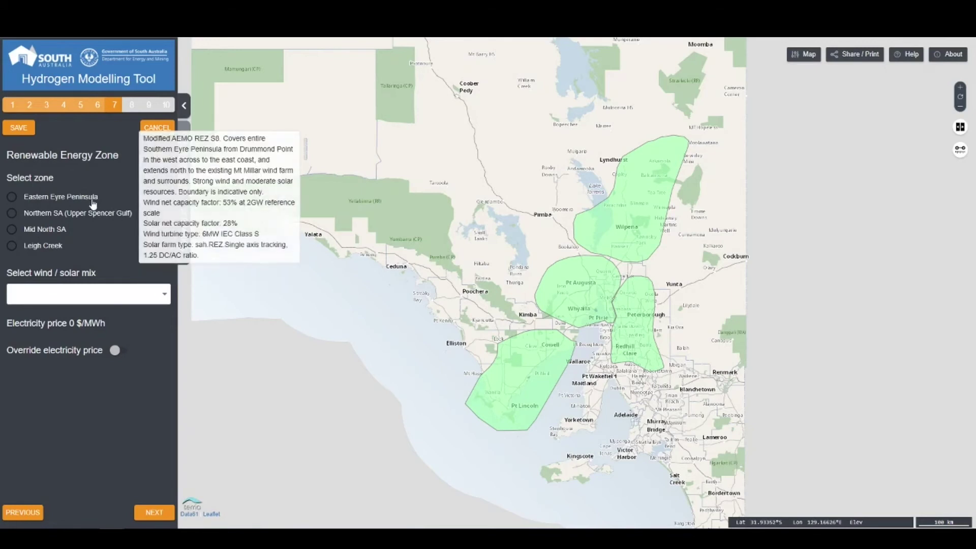
Step: Choose Mid North SA with the 65% Wind / 35% Solar mix, giving 47 $/MWh
mouse_move(56, 248)
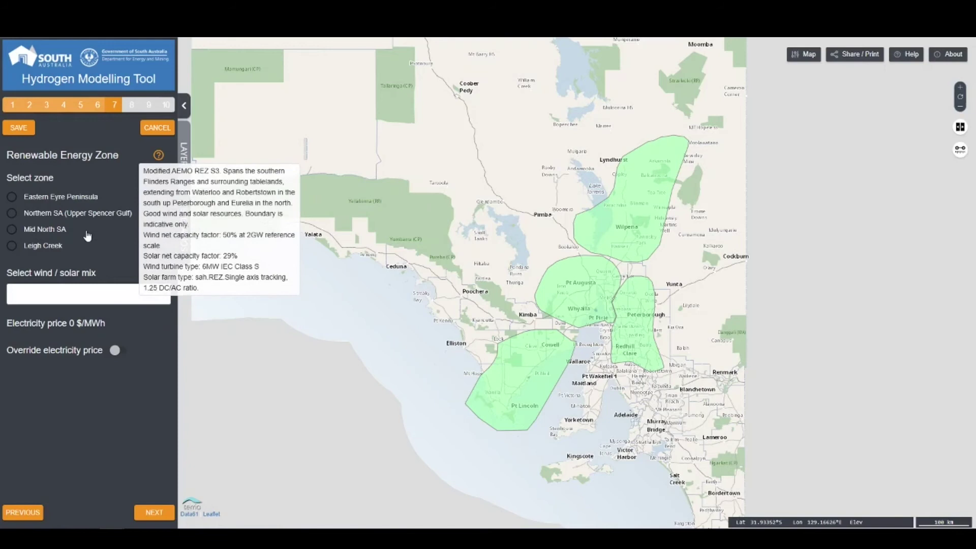
left_click(57, 234)
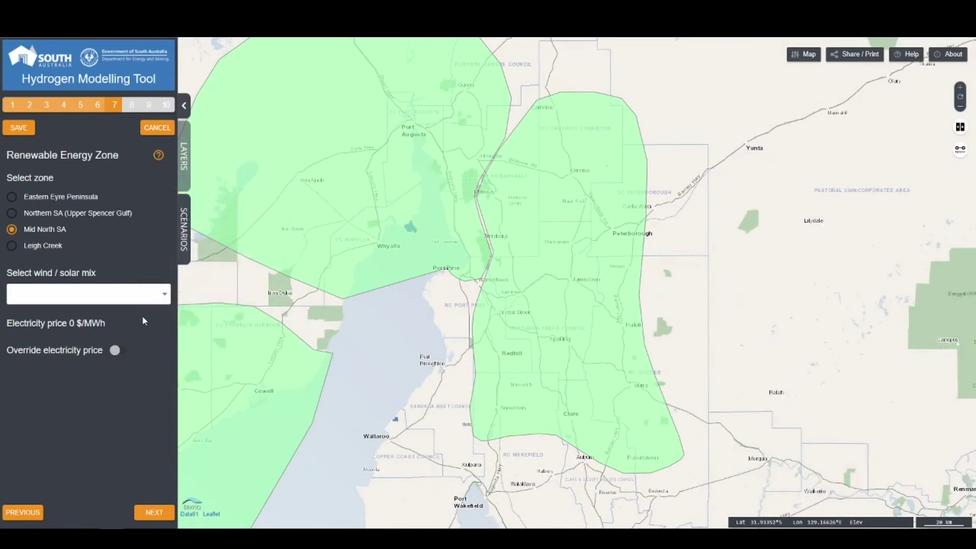
left_click(147, 297)
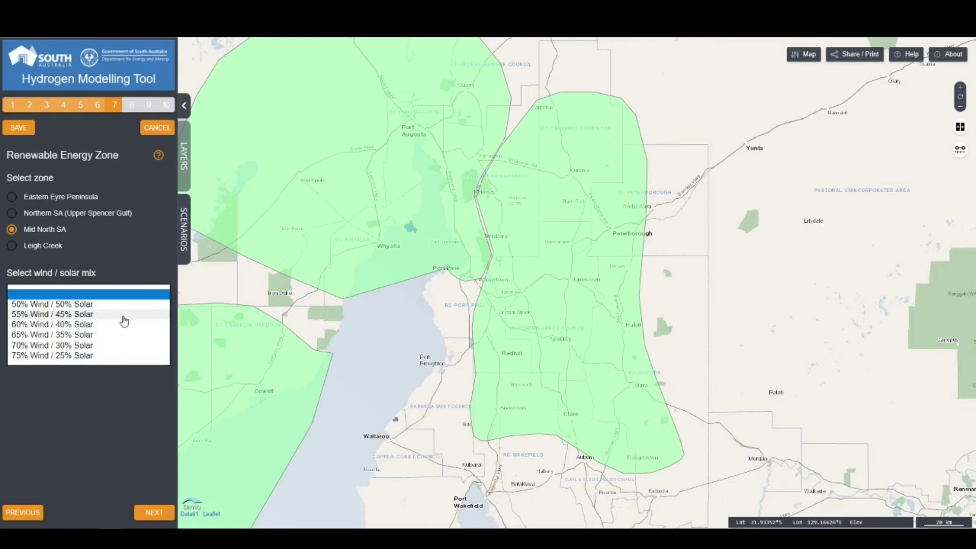
left_click(89, 337)
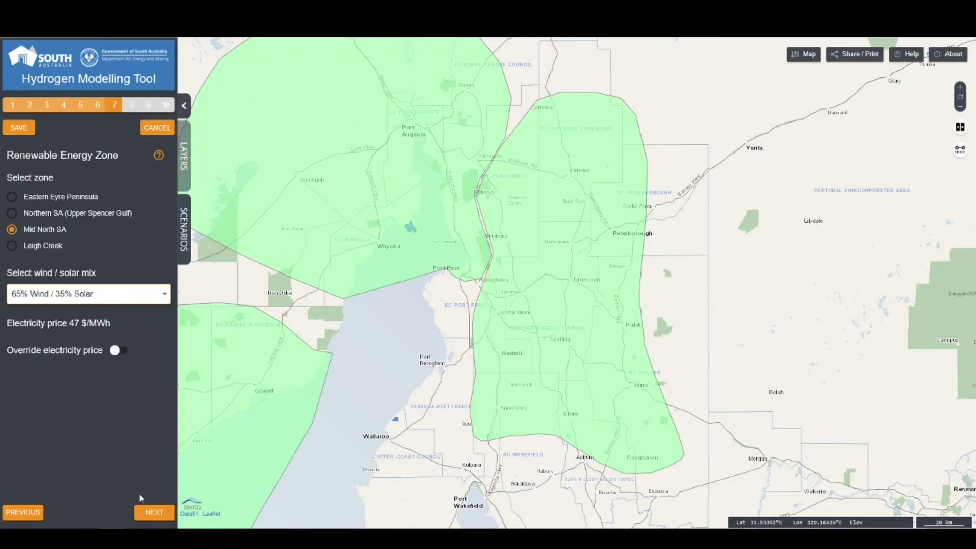
Step: On the process facility step, set the Port Bonython electrolyser capex to 0.27 $/kg and proceed to Required Returns
left_click(154, 511)
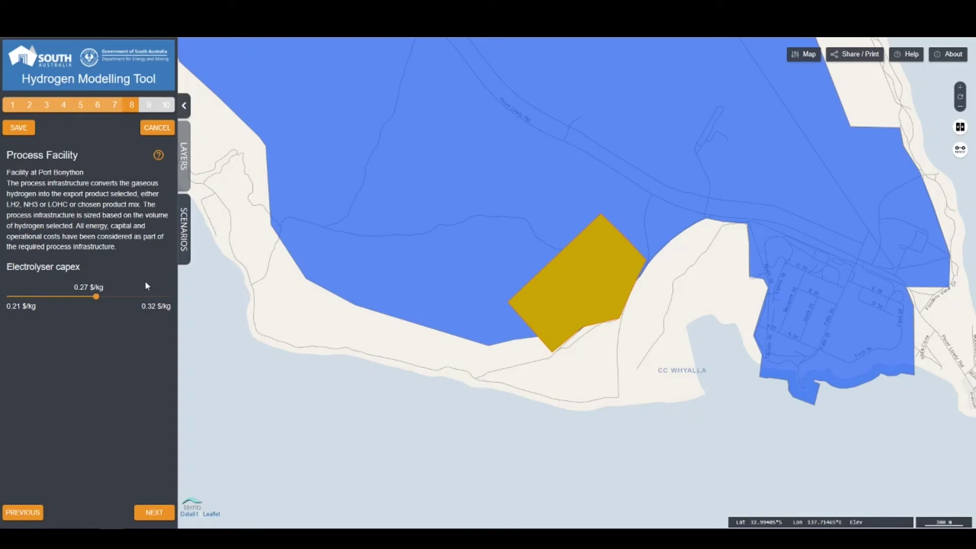
mouse_move(98, 301)
left_mouse_down()
mouse_move(8, 299)
mouse_move(124, 297)
mouse_move(94, 302)
left_mouse_up()
left_click(155, 512)
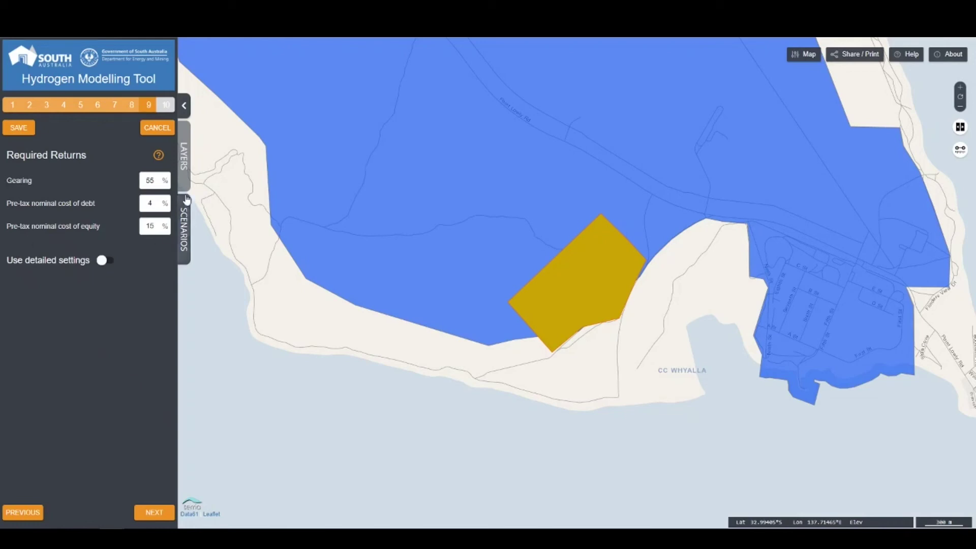
Step: Keep the simple returns of 55% gearing, 4% debt and 15% equity, and build the Hydrogen export report
left_click(105, 260)
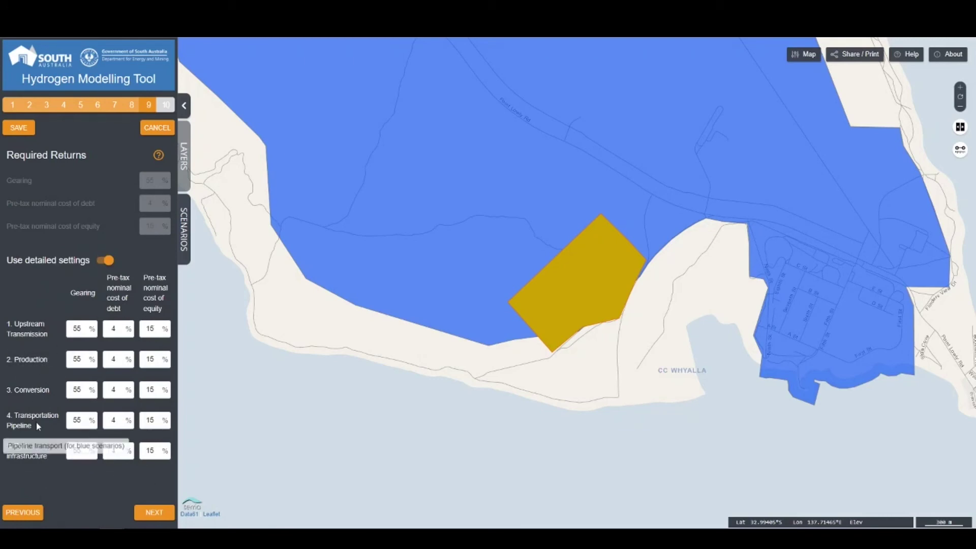
left_click(105, 260)
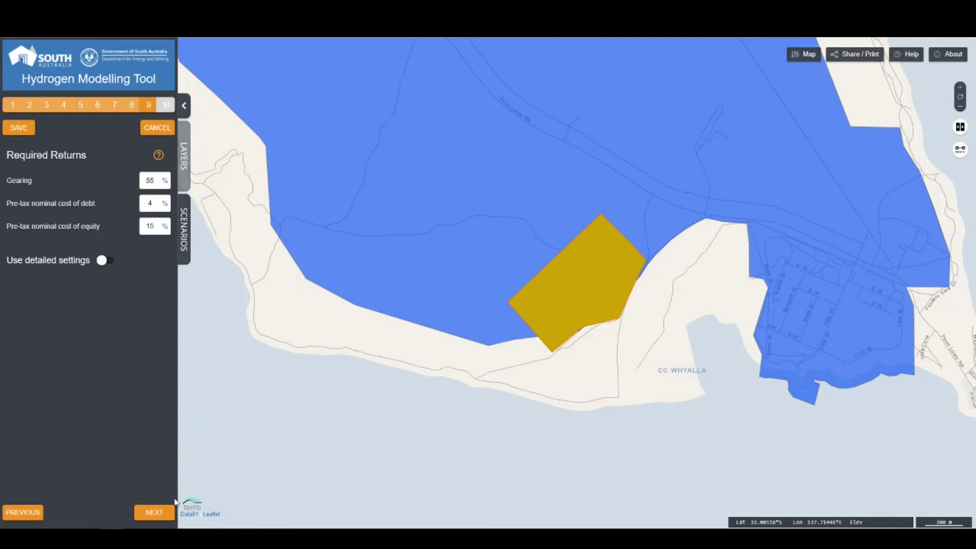
left_click(154, 513)
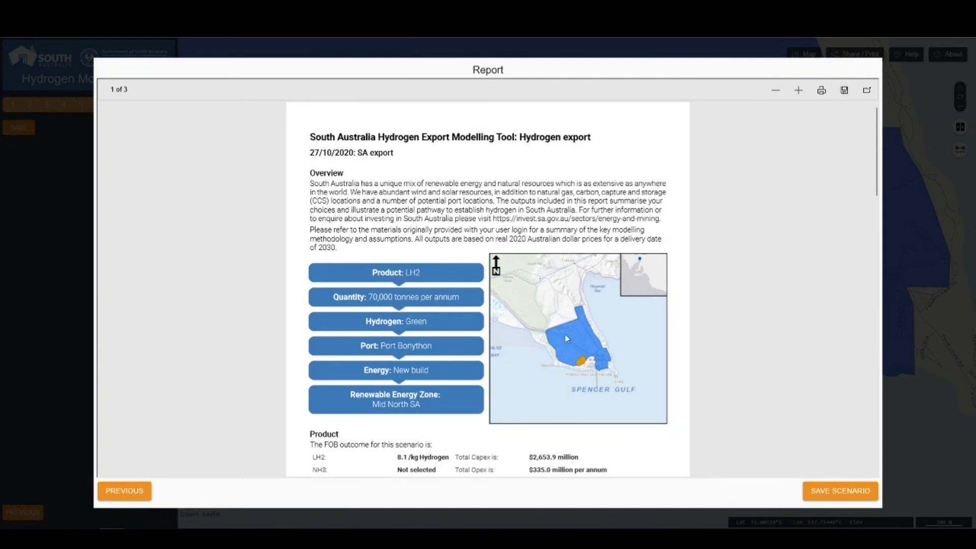
Step: Review the report pages, then save the Hydrogen export scenario to My Saved Scenarios
scroll(510, 332, "down", 4)
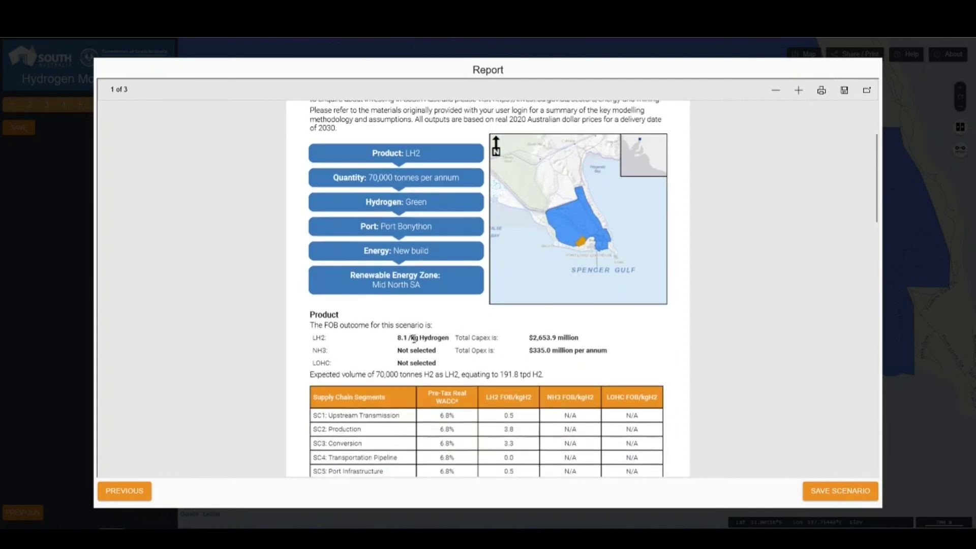
scroll(421, 339, "down", 4)
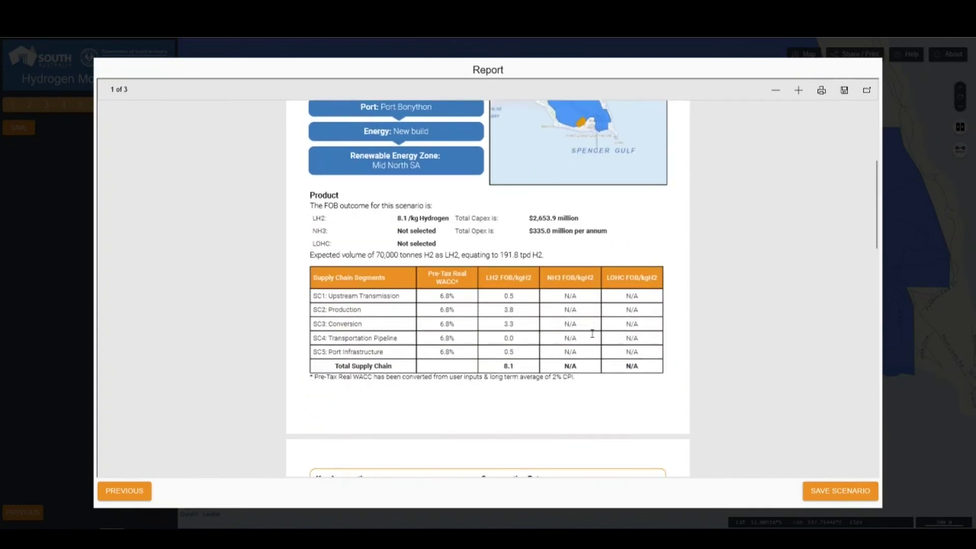
scroll(592, 333, "down", 2)
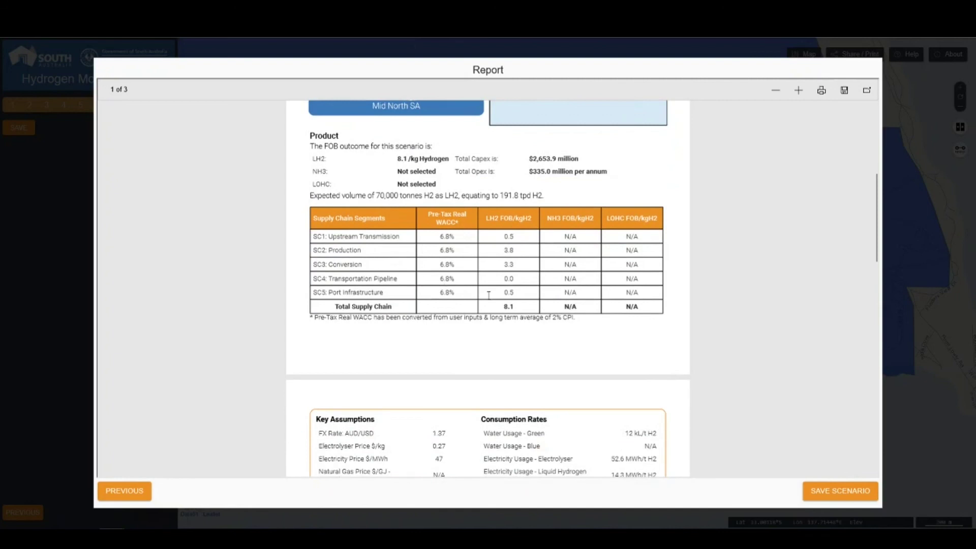
scroll(488, 295, "down", 4)
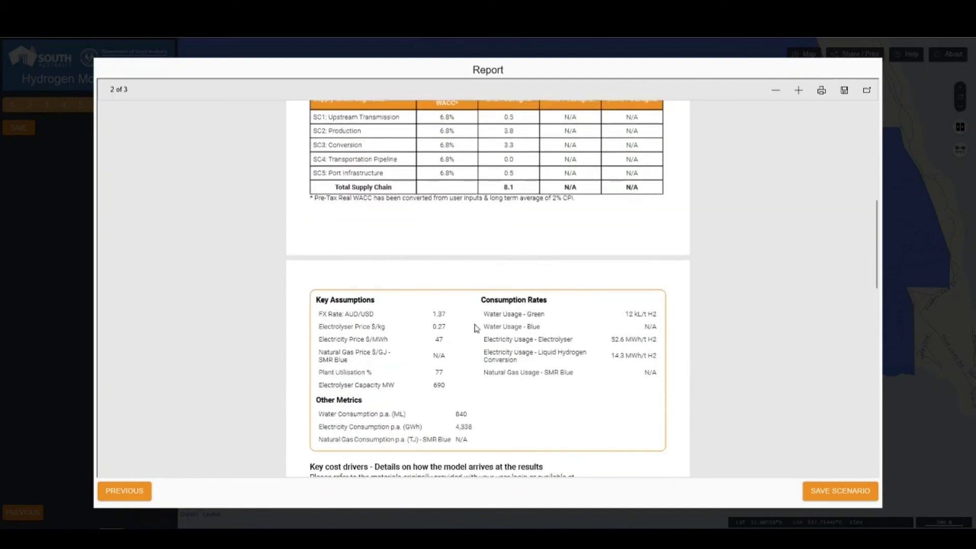
scroll(476, 328, "down", 6)
scroll(473, 316, "down", 6)
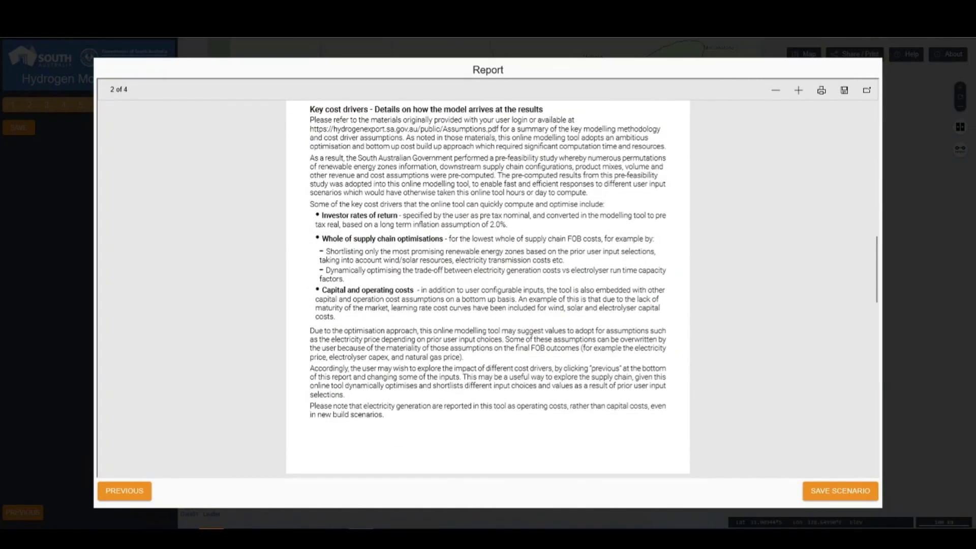
scroll(544, 385, "down", 10)
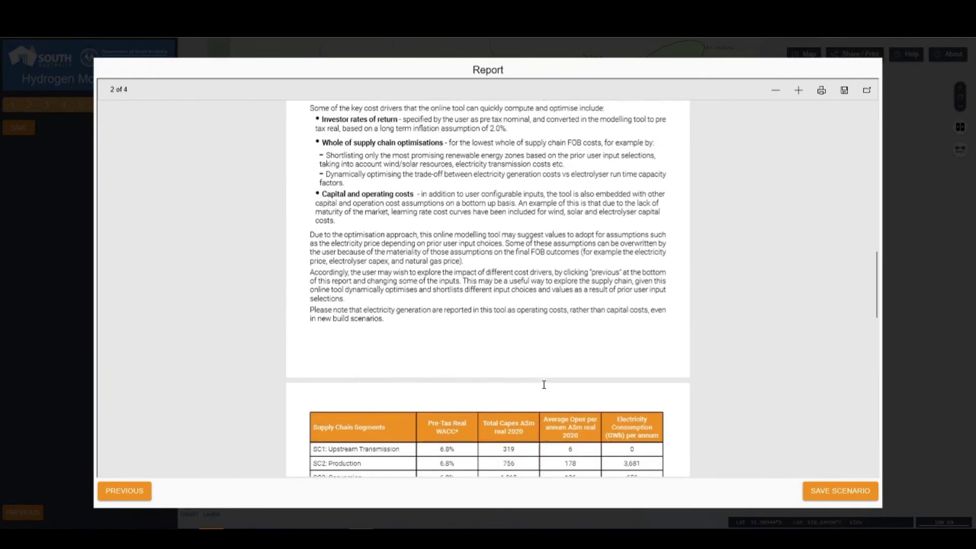
scroll(544, 385, "down", 2)
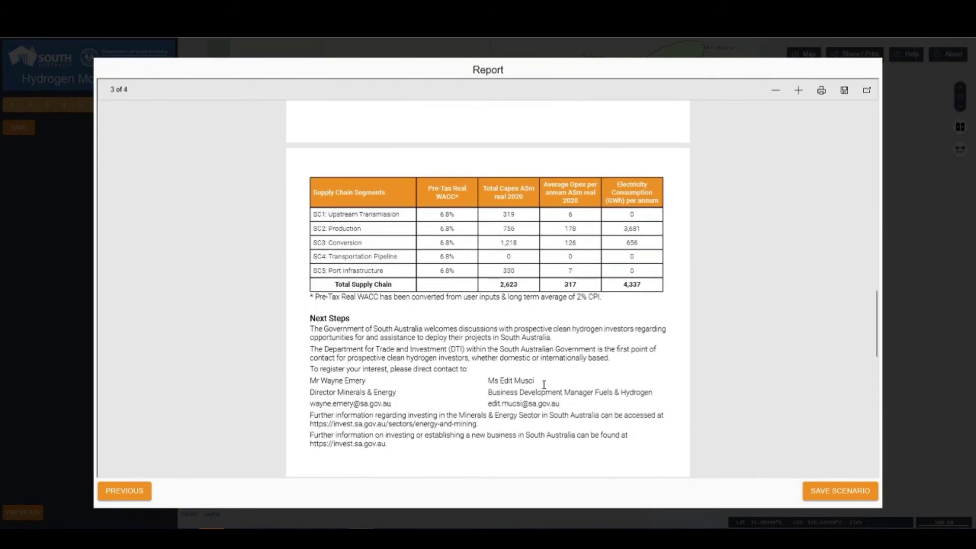
scroll(544, 385, "down", 13)
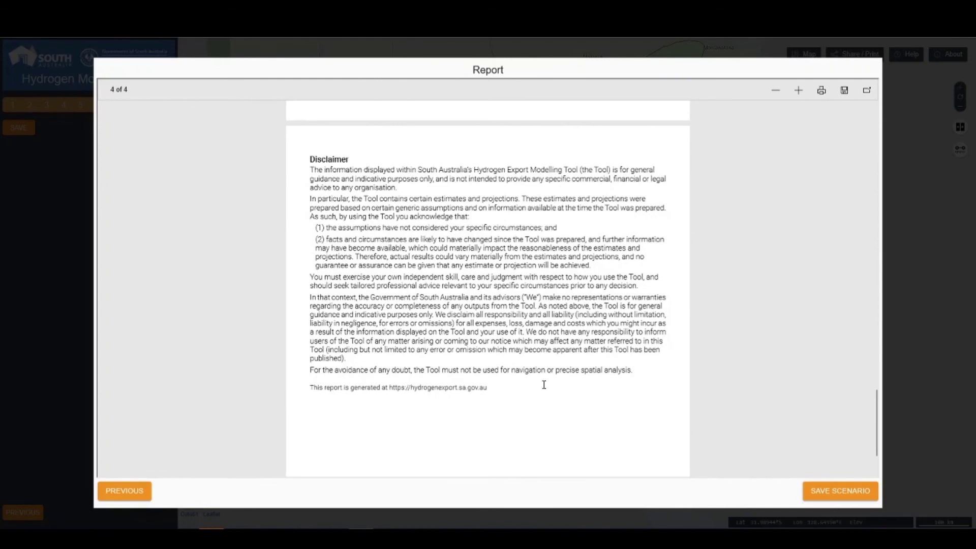
scroll(544, 385, "up", 20)
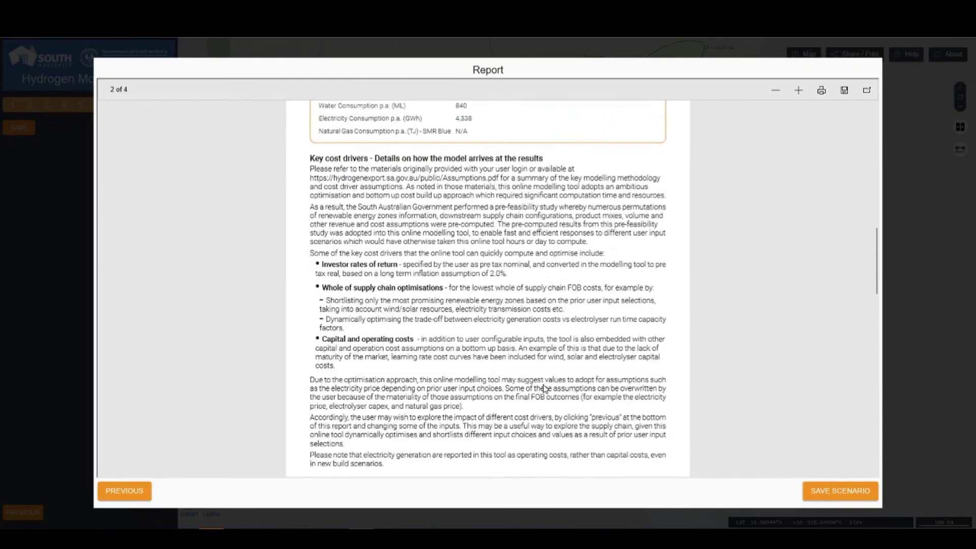
scroll(543, 389, "up", 10)
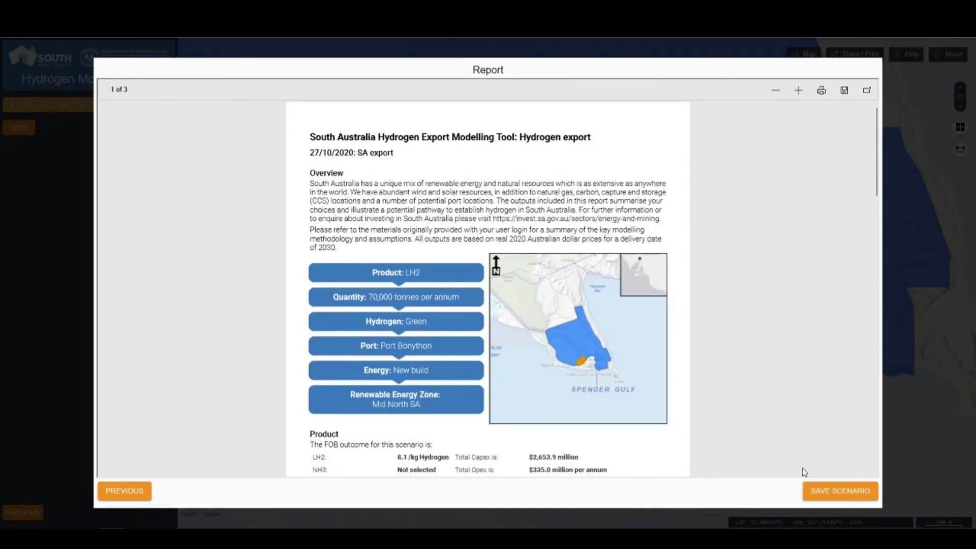
left_click(826, 491)
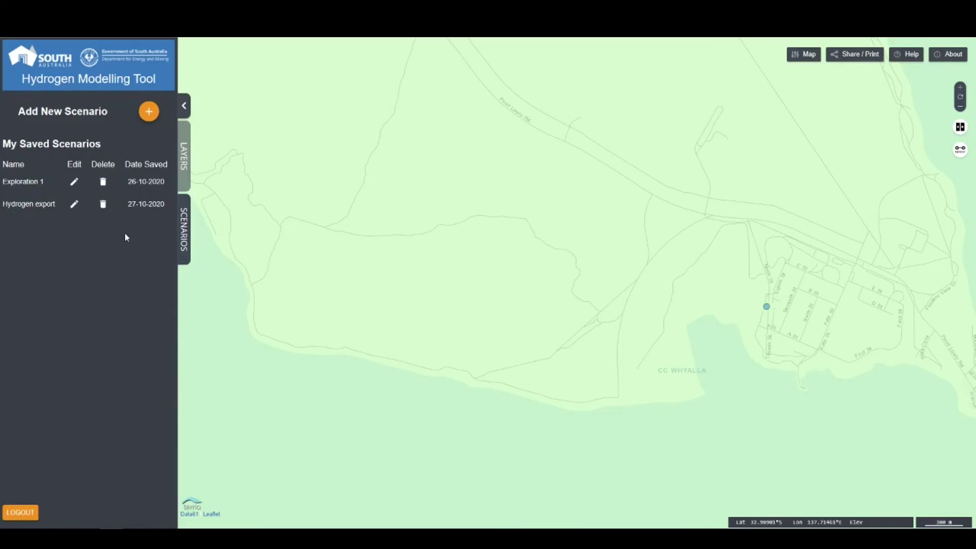